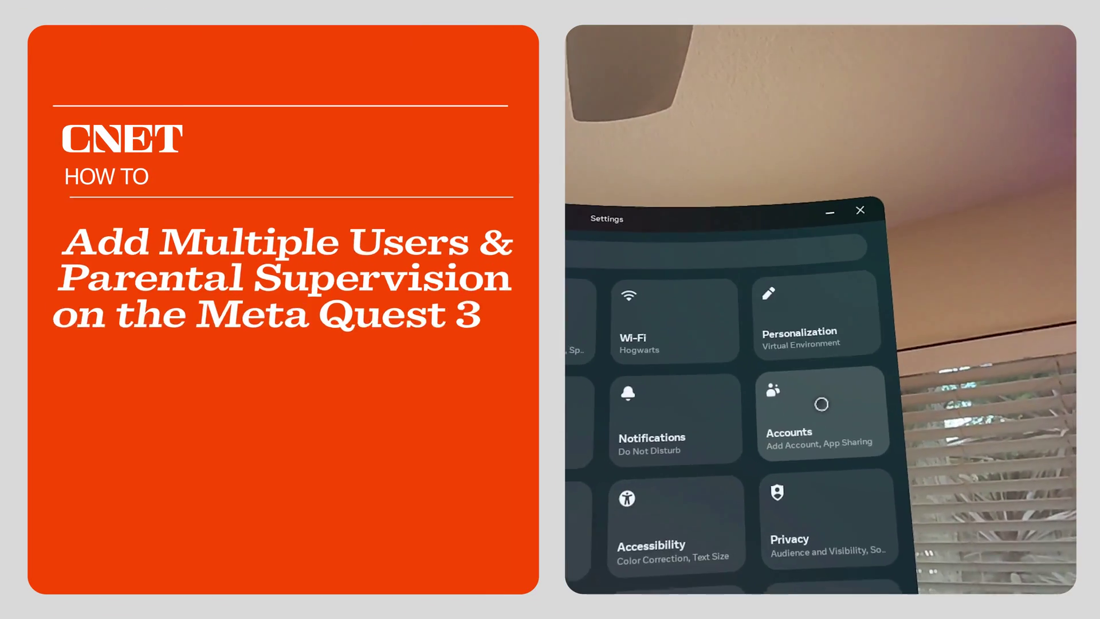
- Go to the headset's Settings > Accounts page to view the admin and two other accounts
left_click(821, 404)
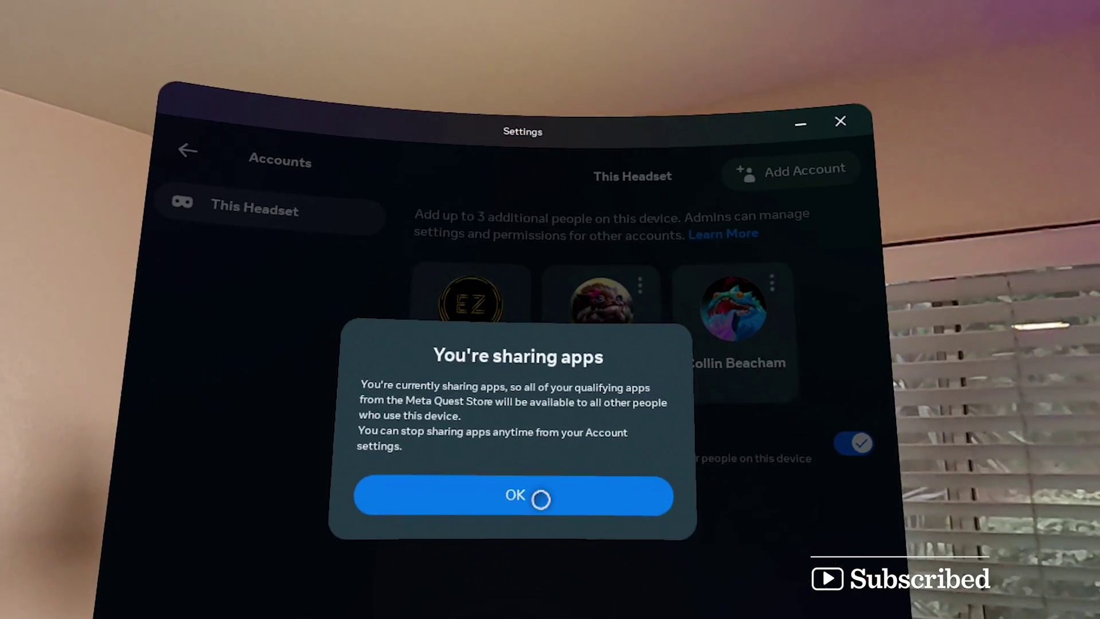
left_click(537, 496)
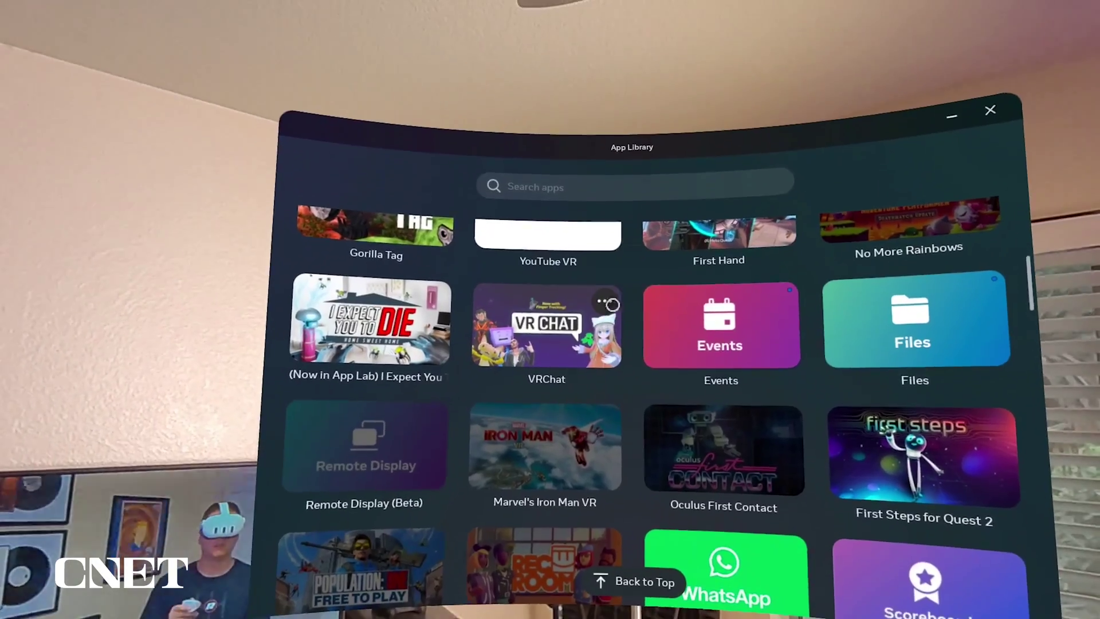
left_click(600, 257)
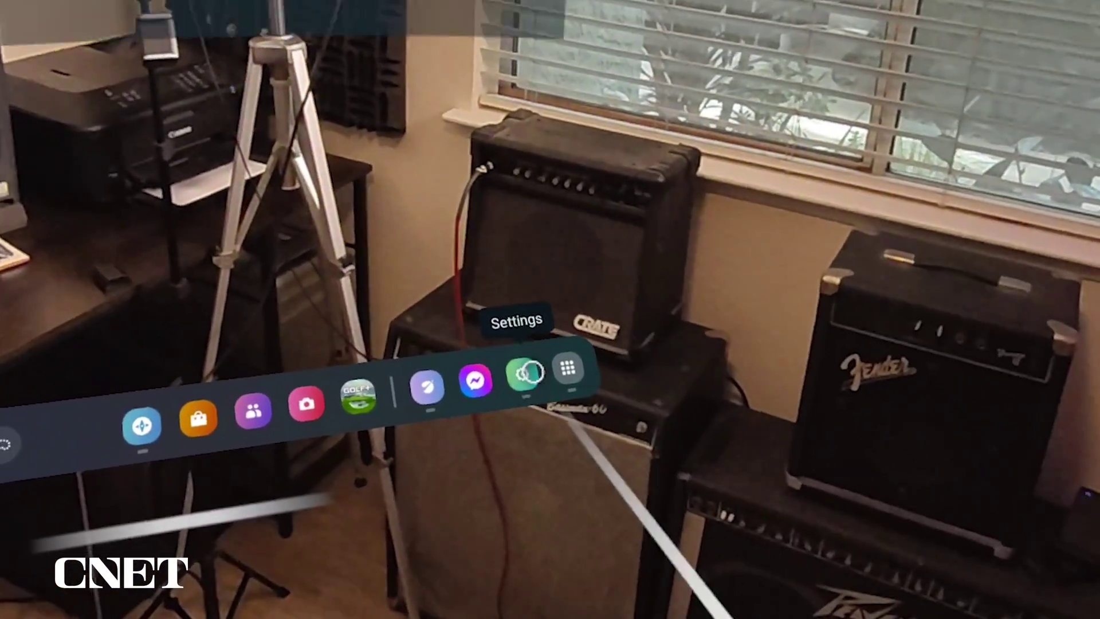
left_click(521, 383)
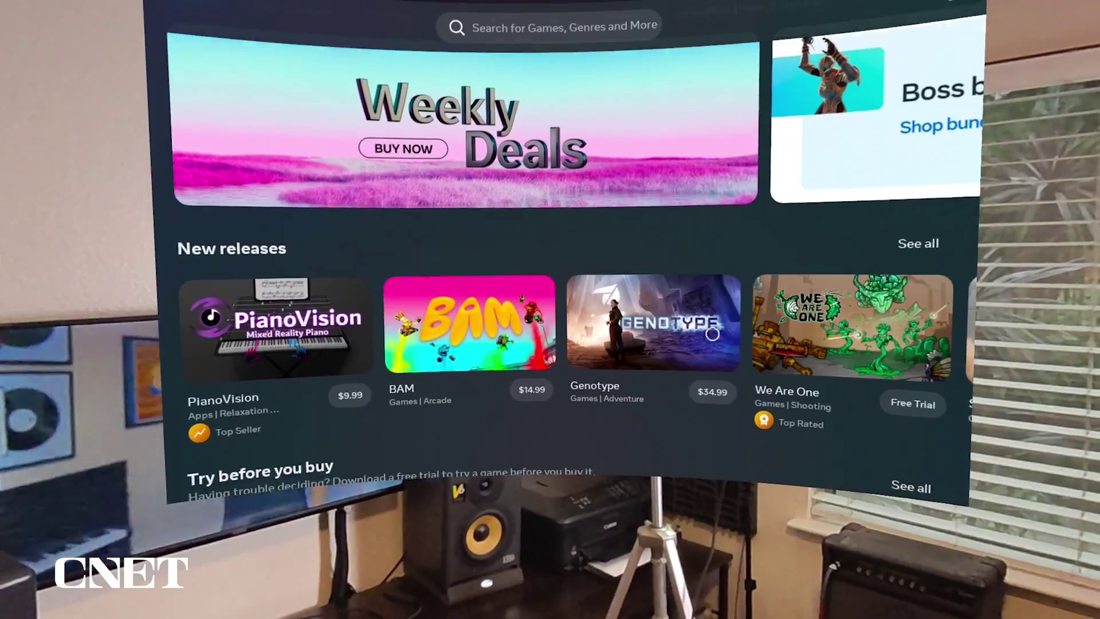
scroll(712, 334, "down", 10)
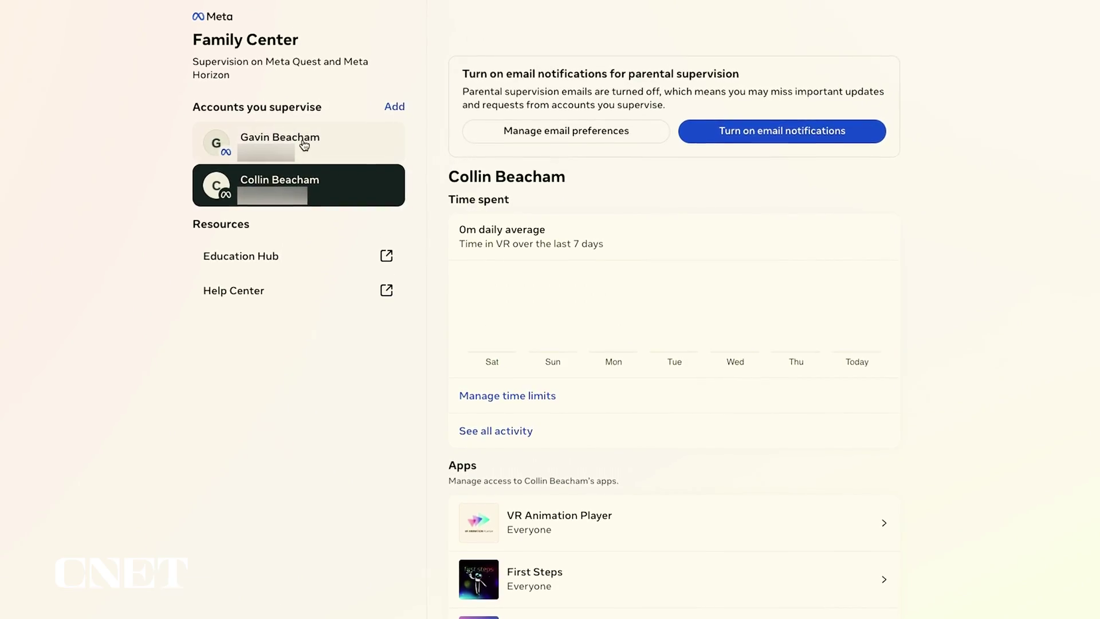
- Switch to the other supervised child's overview and scroll to the child-account help article
left_click(300, 142)
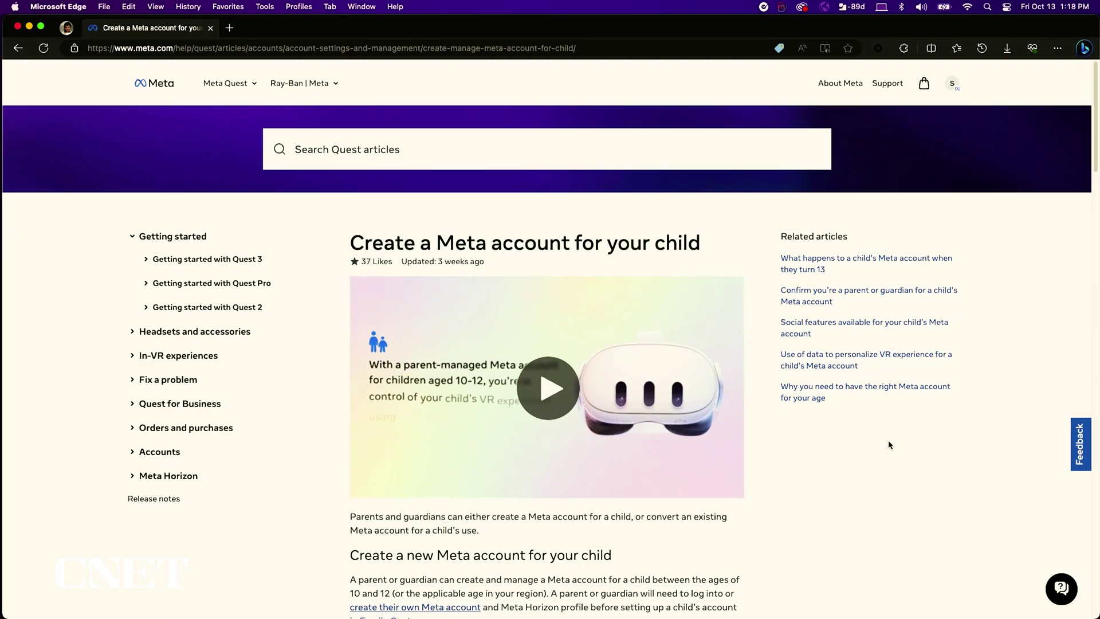
scroll(890, 444, "down", 5)
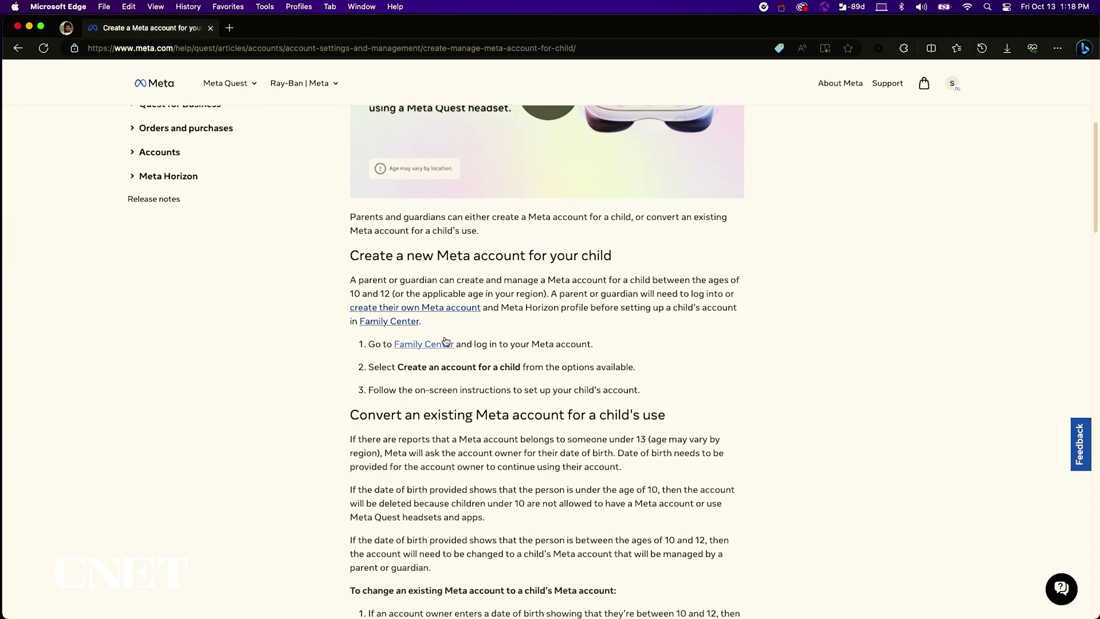
- Go to Family Center, sign in with email, and choose Create an account for a child
left_click(435, 343)
left_click(512, 402)
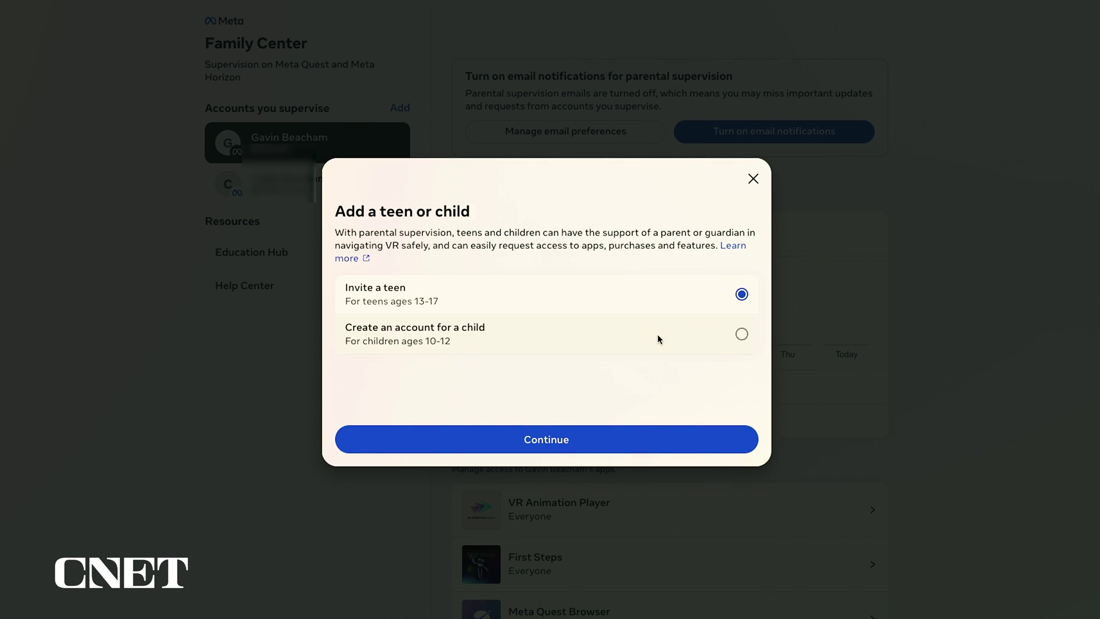
left_click(658, 339)
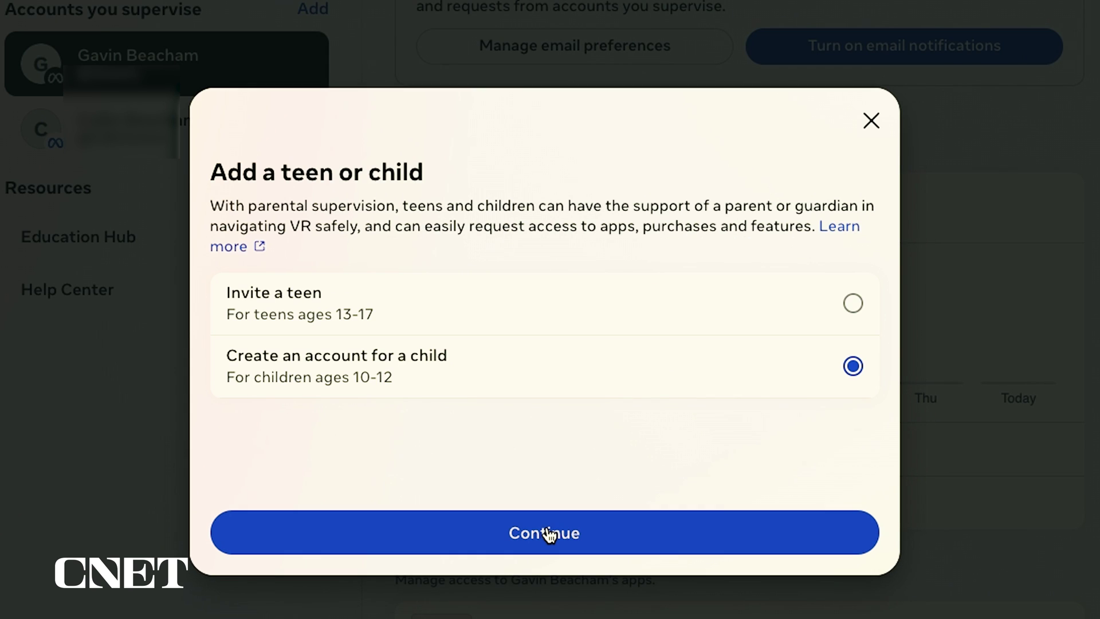
left_click(548, 533)
left_click(422, 314)
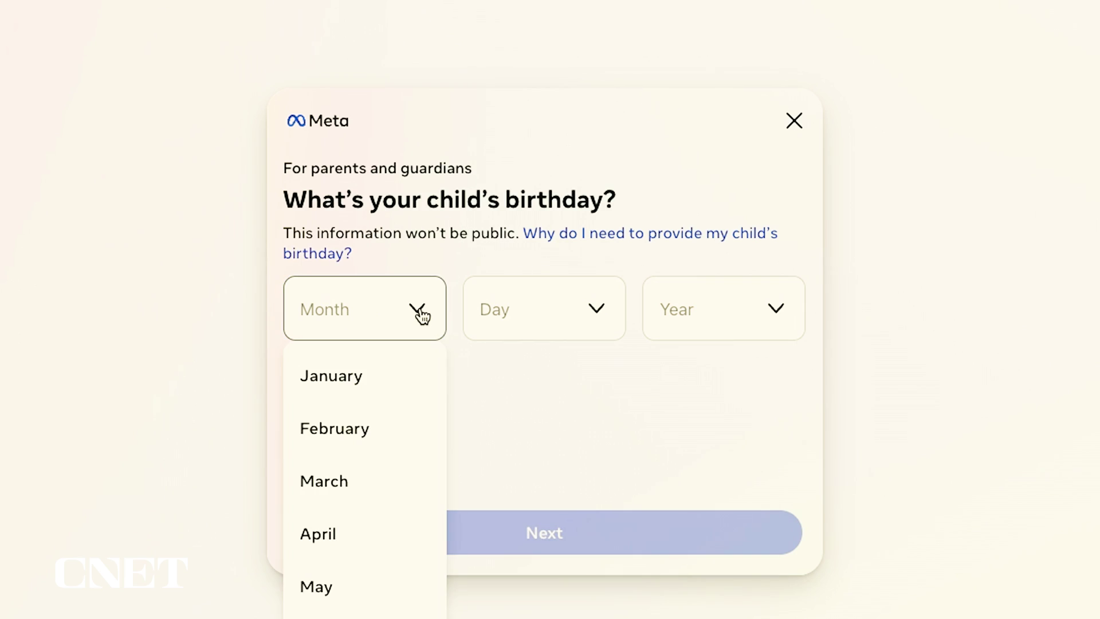
left_click(356, 533)
left_click(543, 308)
scroll(564, 513, "down", 5)
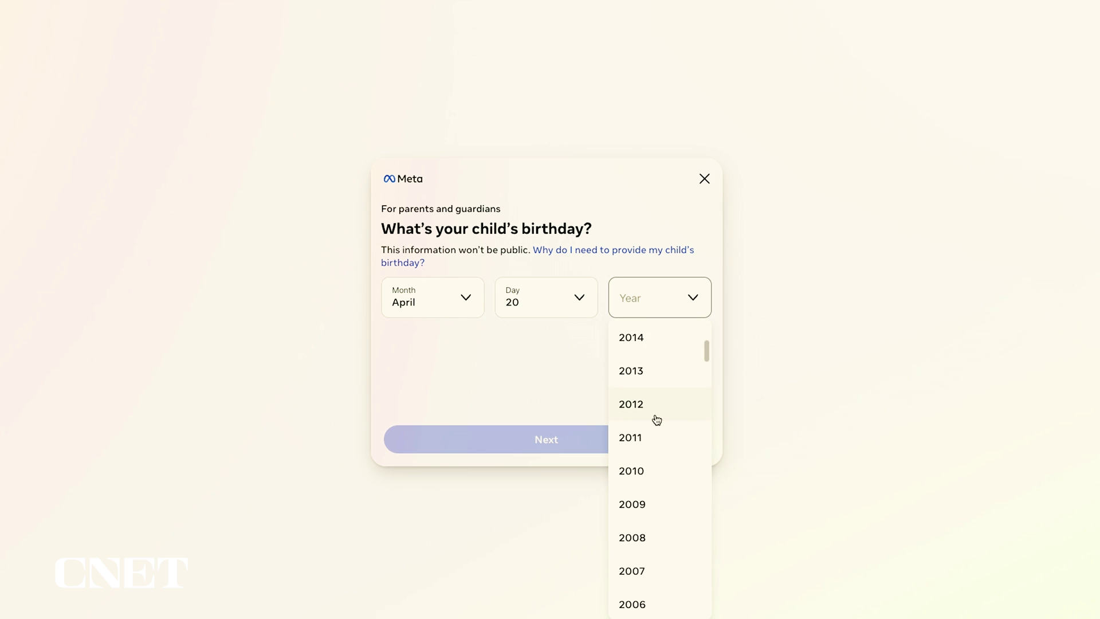
left_click(645, 406)
left_click(546, 514)
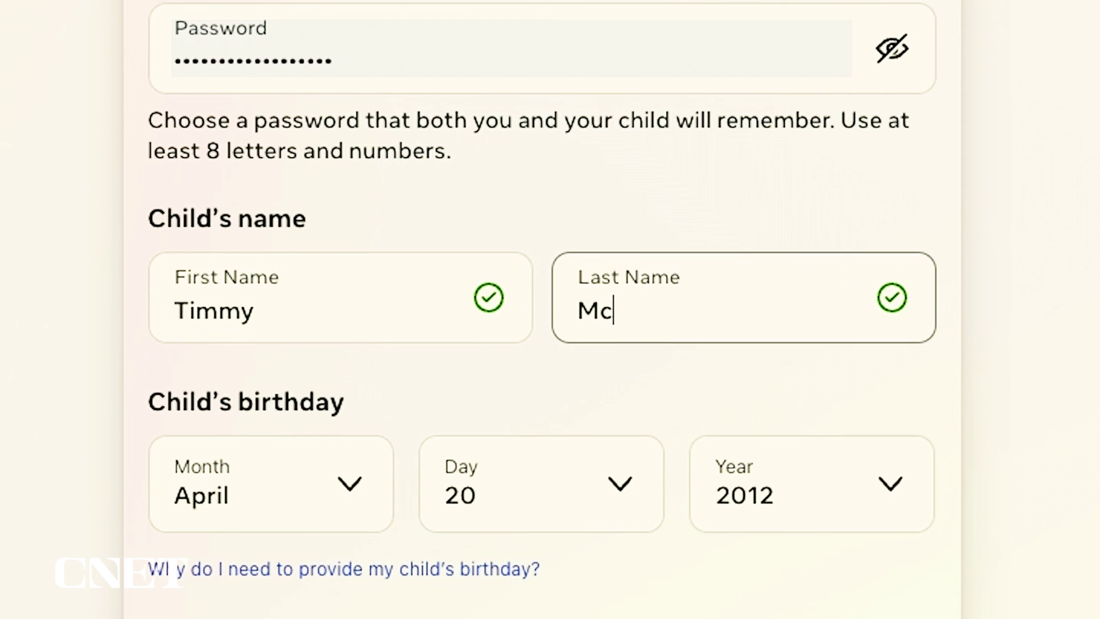
- Enter the child's last name, accept the supervision rules, and finish creating the parent-managed account
type("Timmermans")
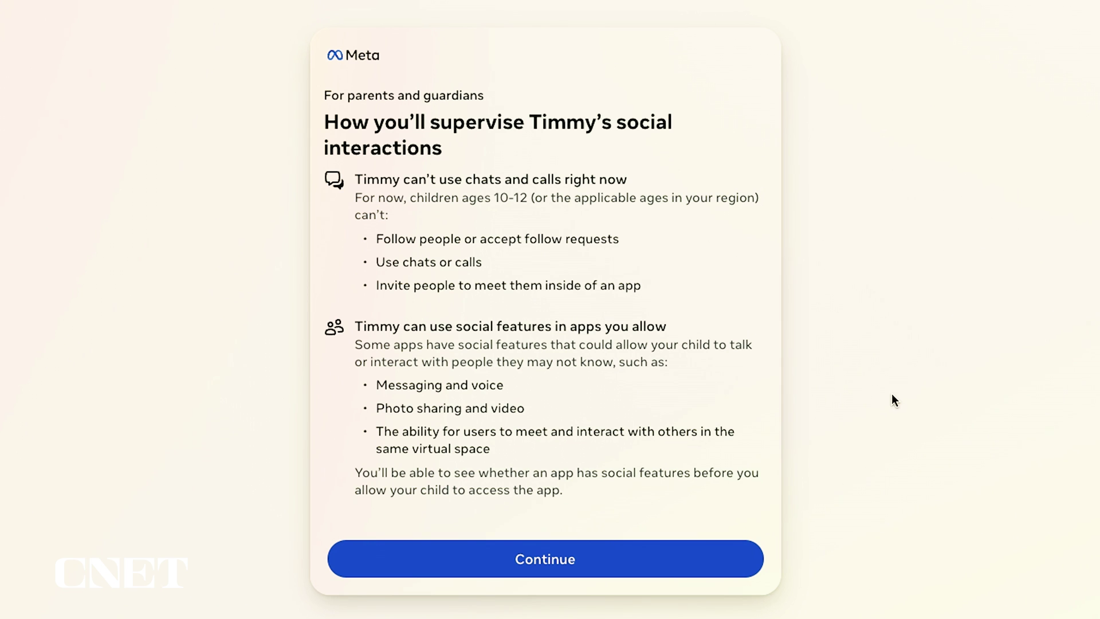
left_click(553, 564)
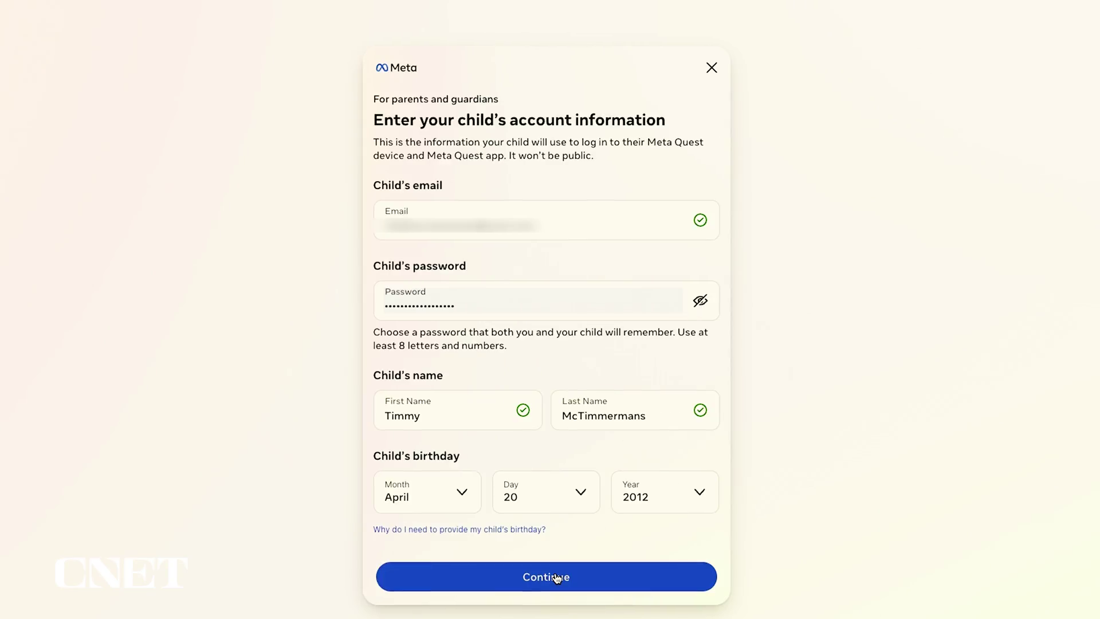
left_click(556, 578)
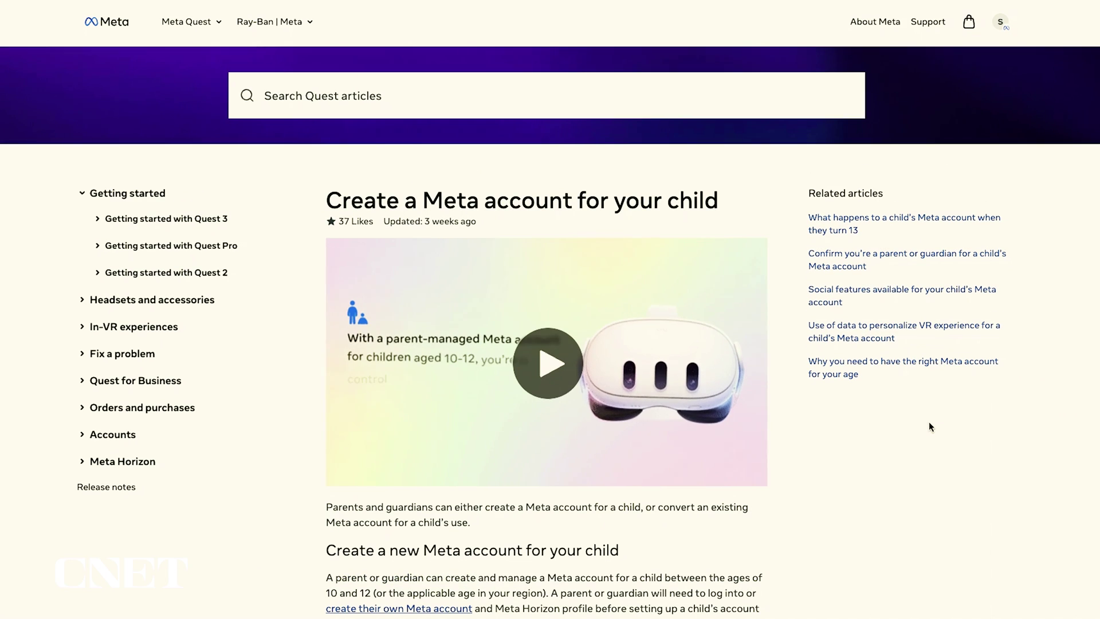
scroll(929, 427, "down", 5)
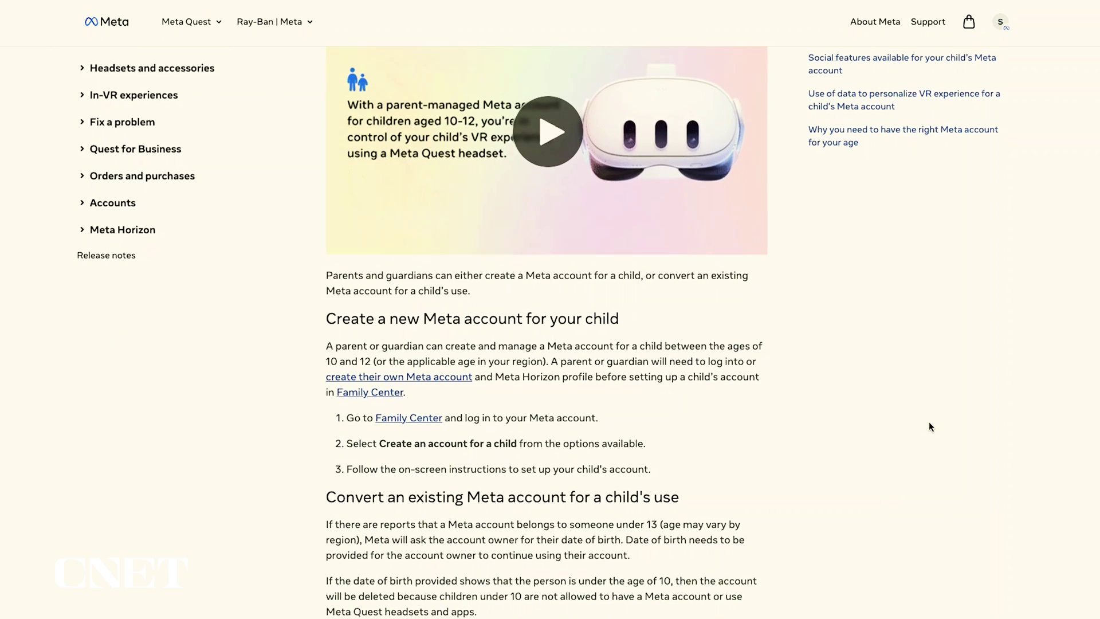
scroll(592, 294, "down", 3)
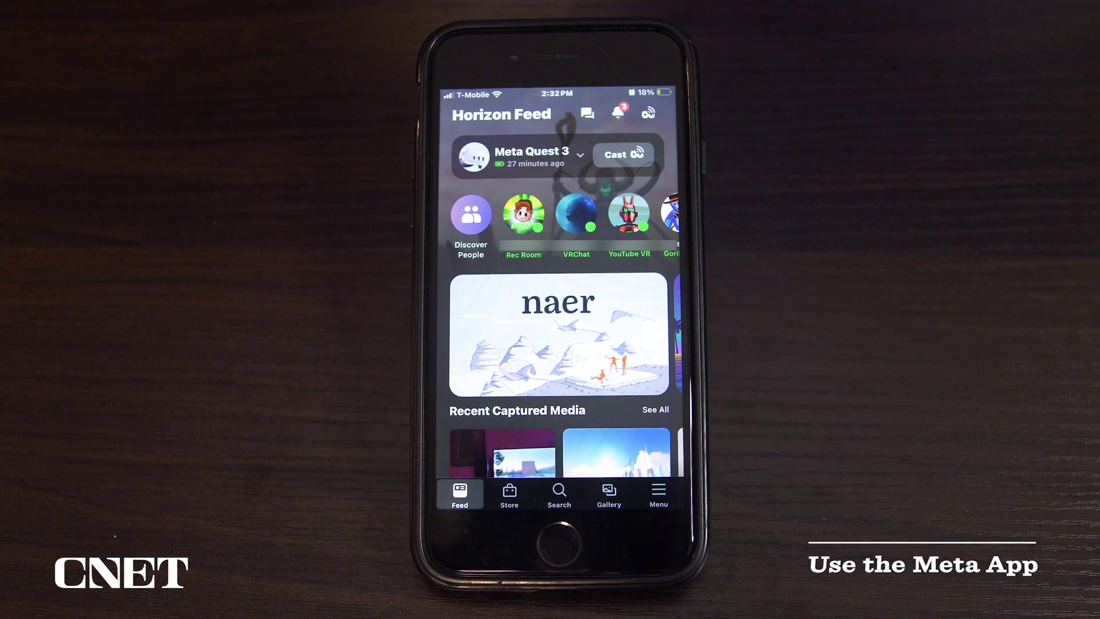
- From the mobile app menu, go to Parental Supervision and open the new child's time limits
left_click(659, 494)
scroll(573, 344, "down", 5)
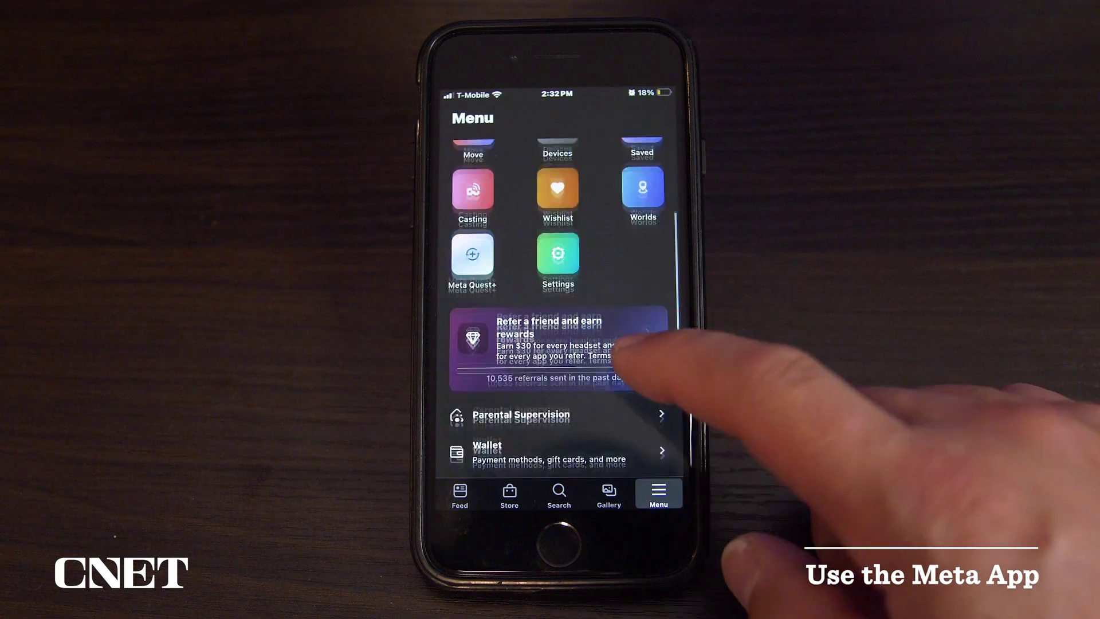
left_click(616, 288)
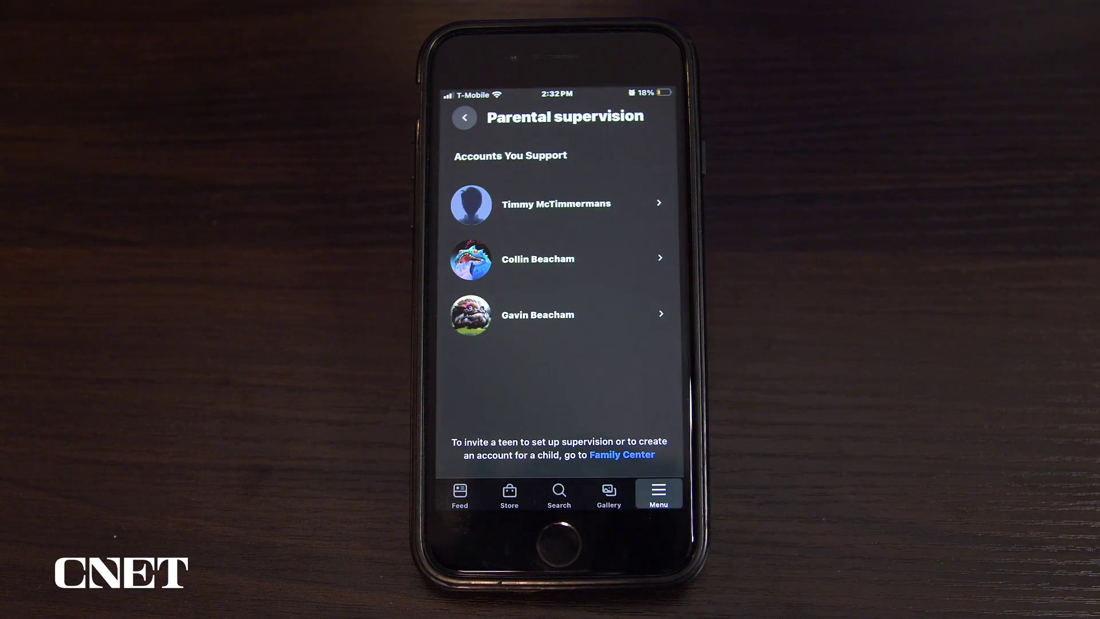
left_click(596, 206)
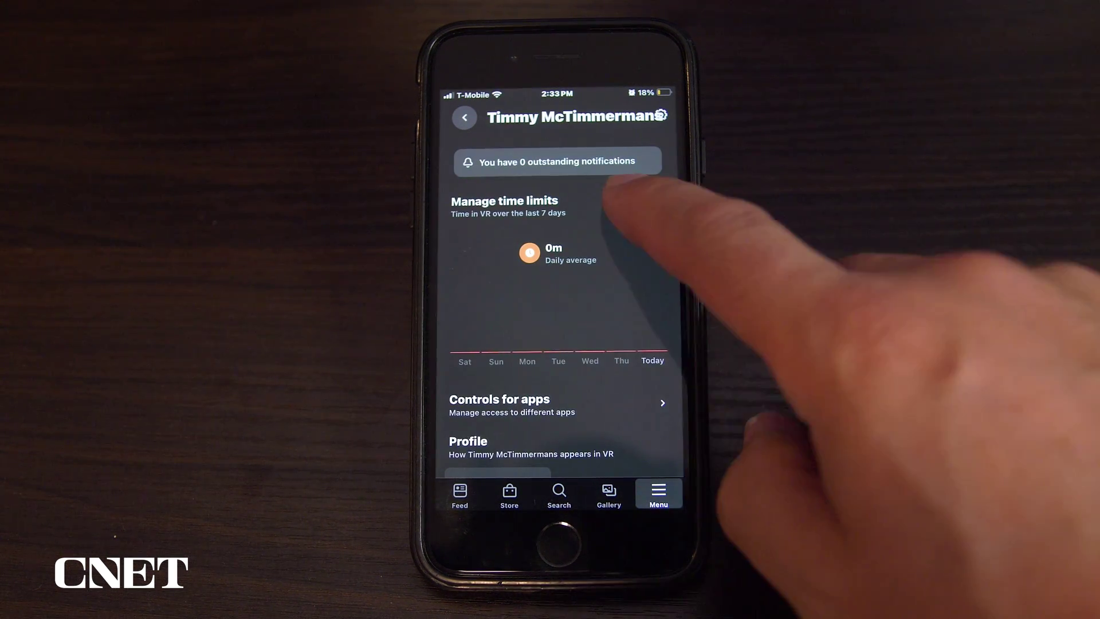
left_click(602, 208)
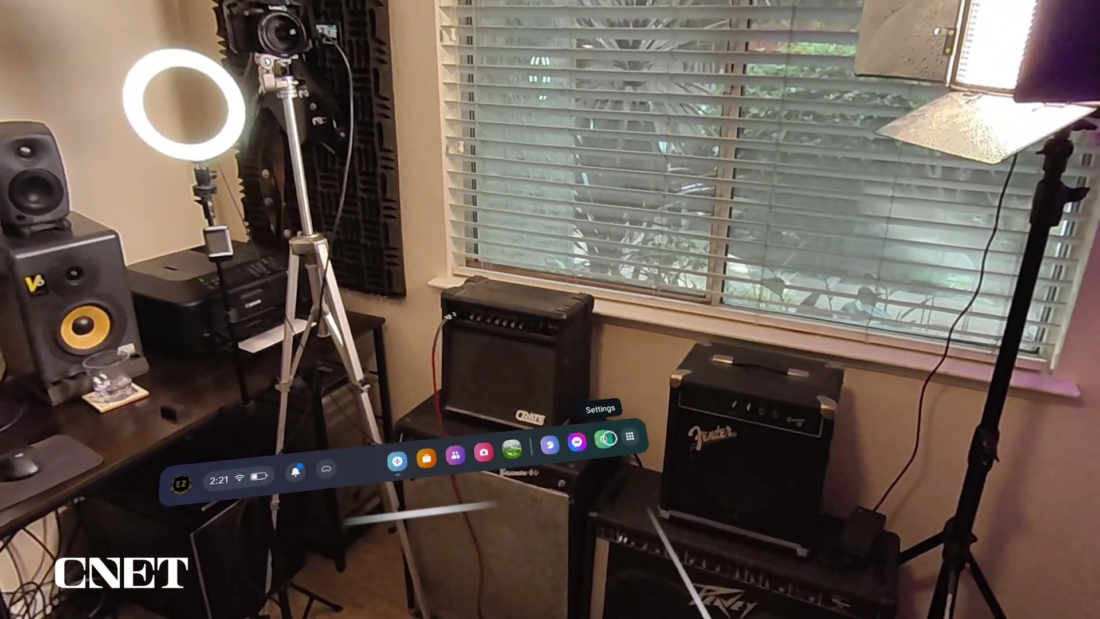
- In headset Settings > Accounts, choose Add Account and acknowledge the app-sharing notice
left_click(606, 438)
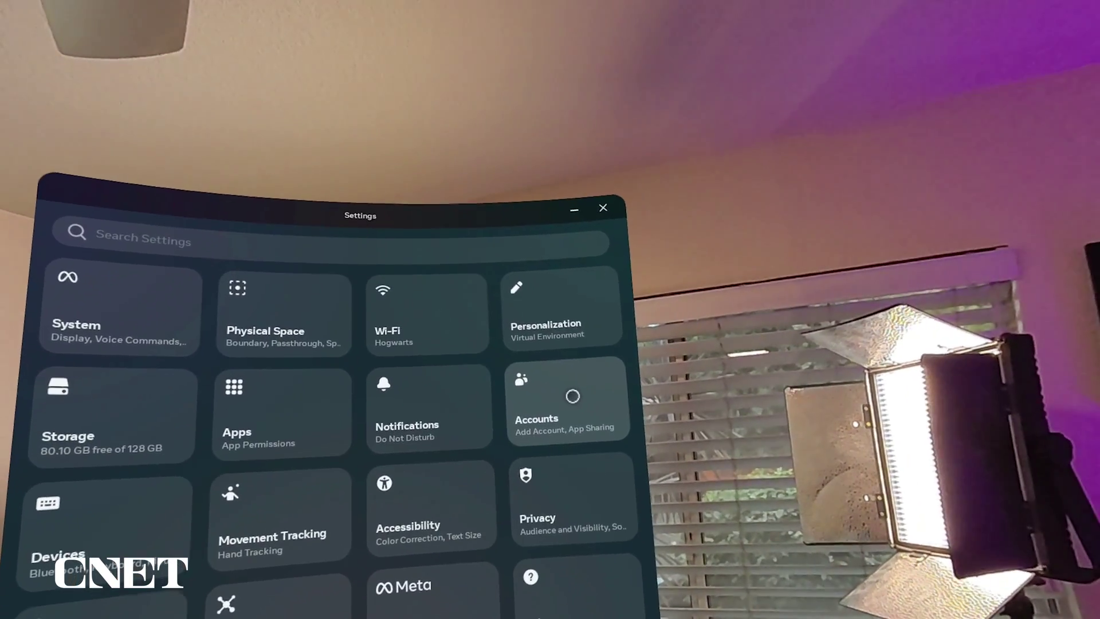
left_click(573, 395)
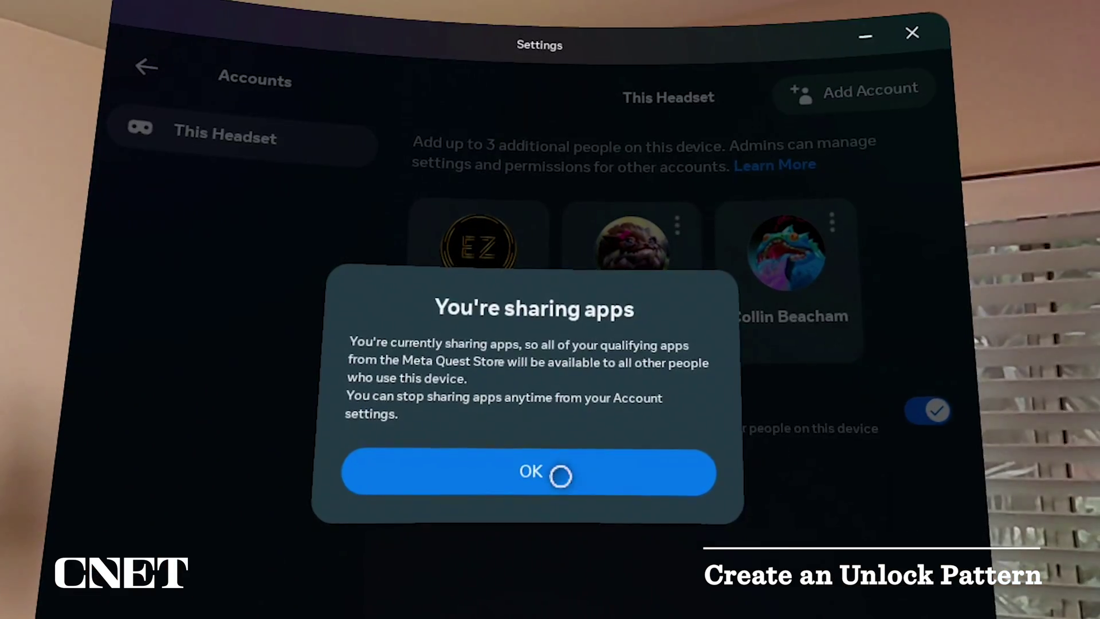
left_click(480, 579)
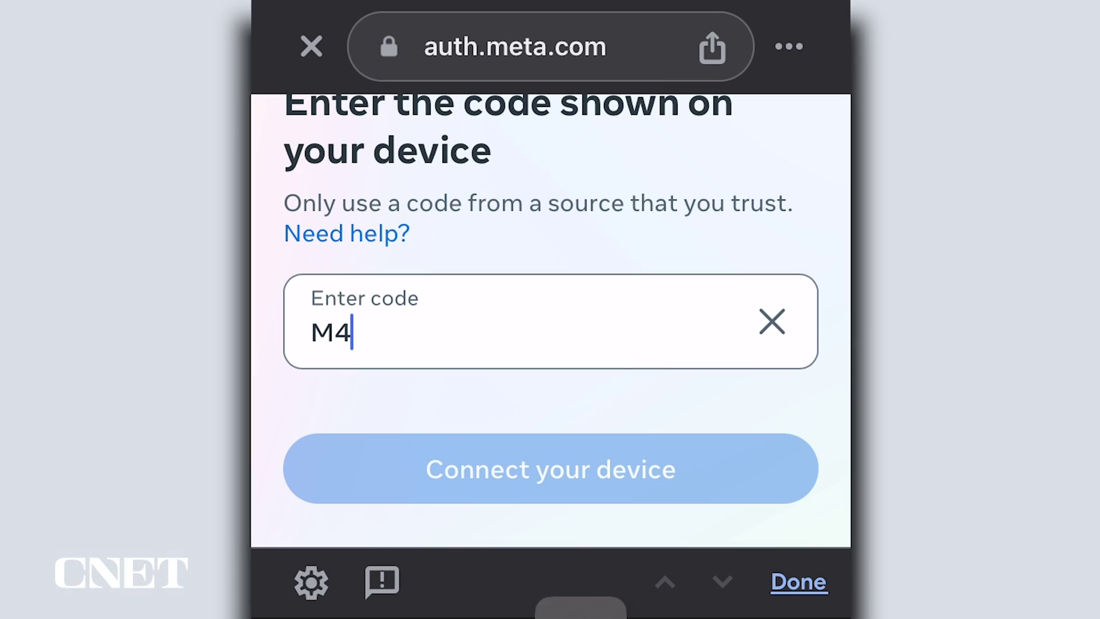
- Link the child's account to the headset with the device code and edit its profile
type("YV-")
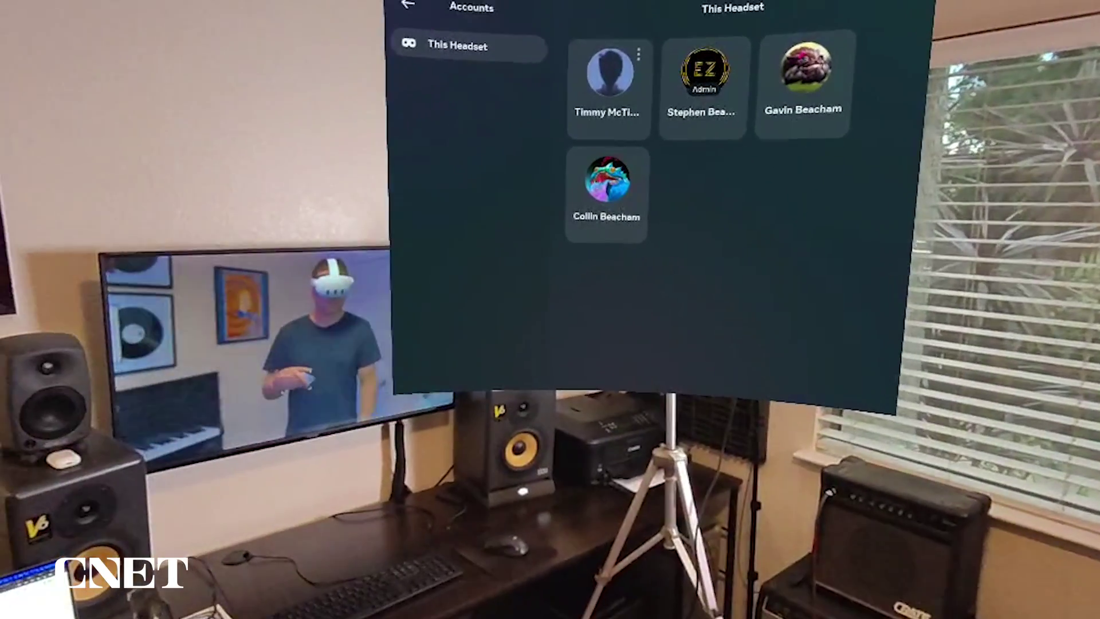
left_click(547, 313)
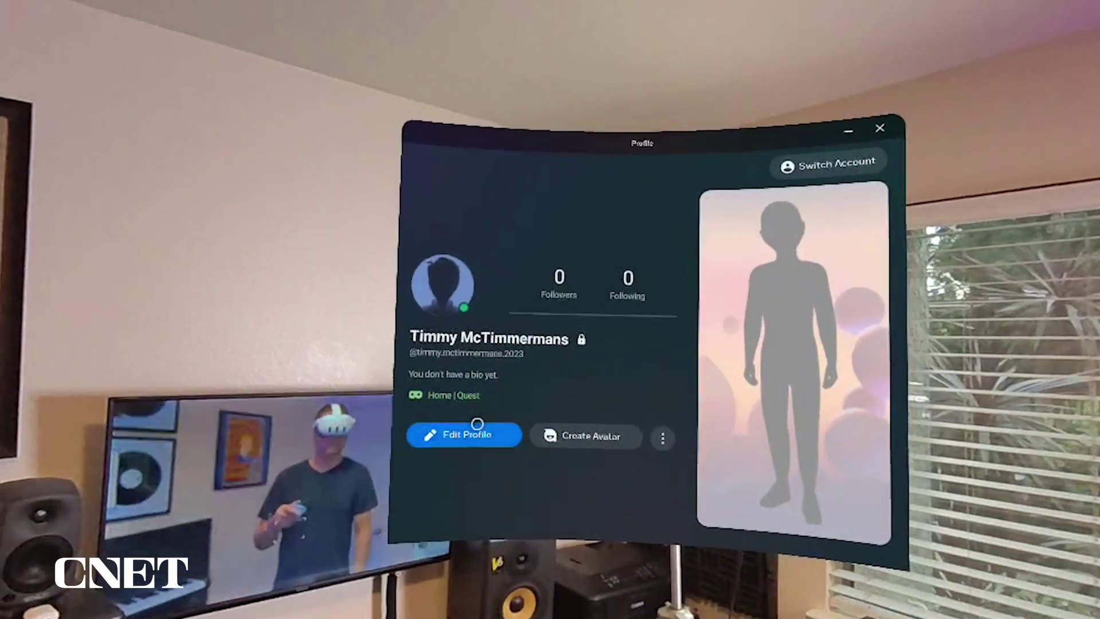
left_click(455, 408)
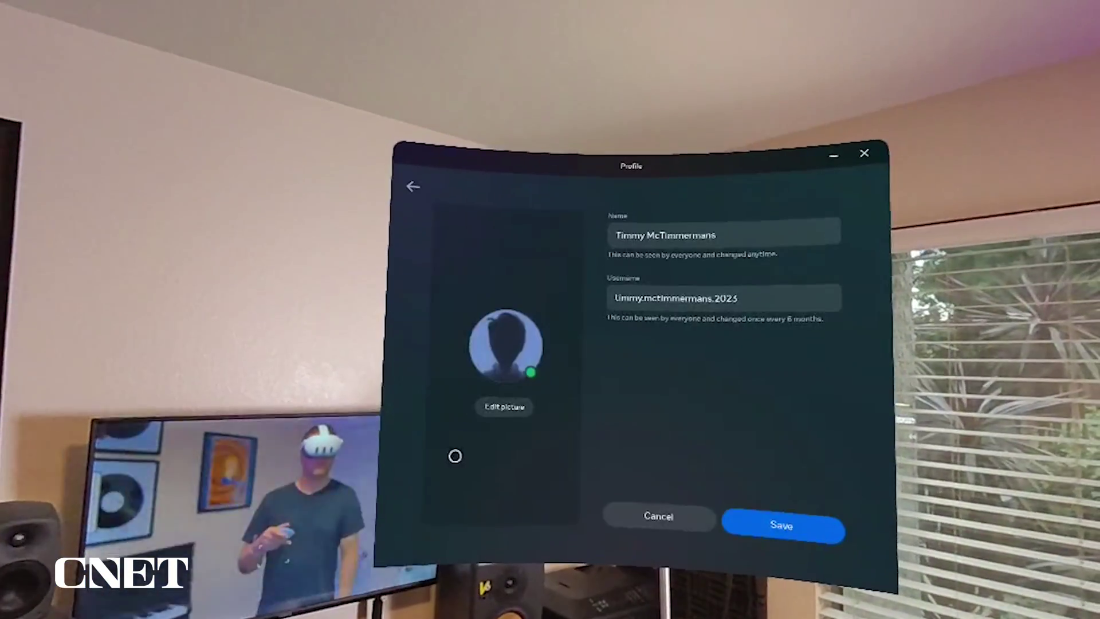
- Replace the child's username with a simpler one without dots or the year, and save
left_click(636, 372)
type("TimmyMcTimmermans")
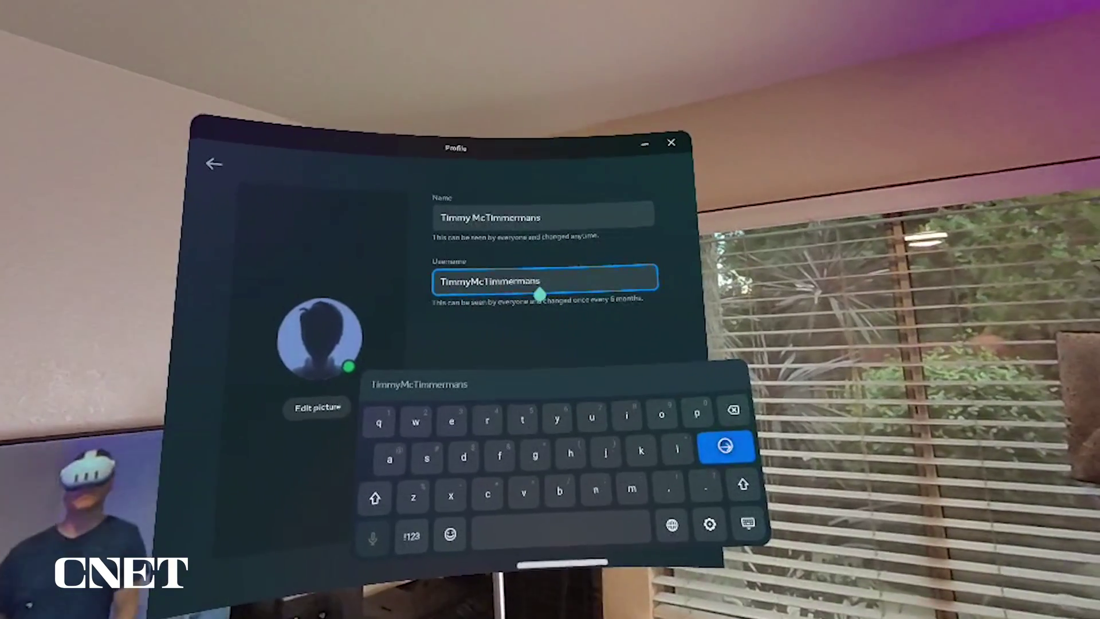
left_click(759, 456)
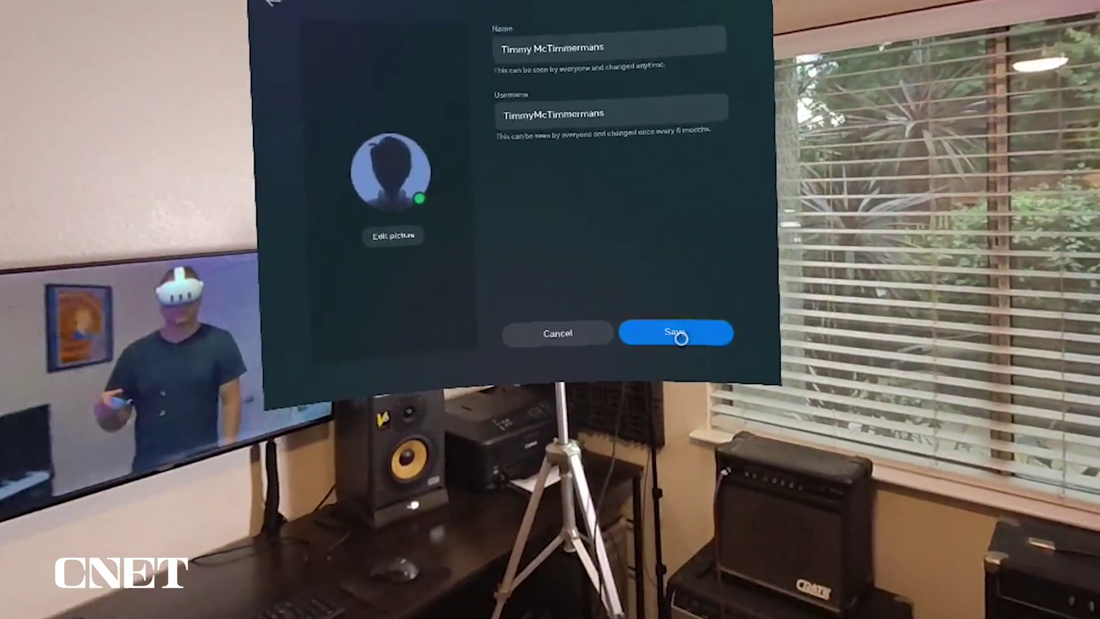
left_click(665, 396)
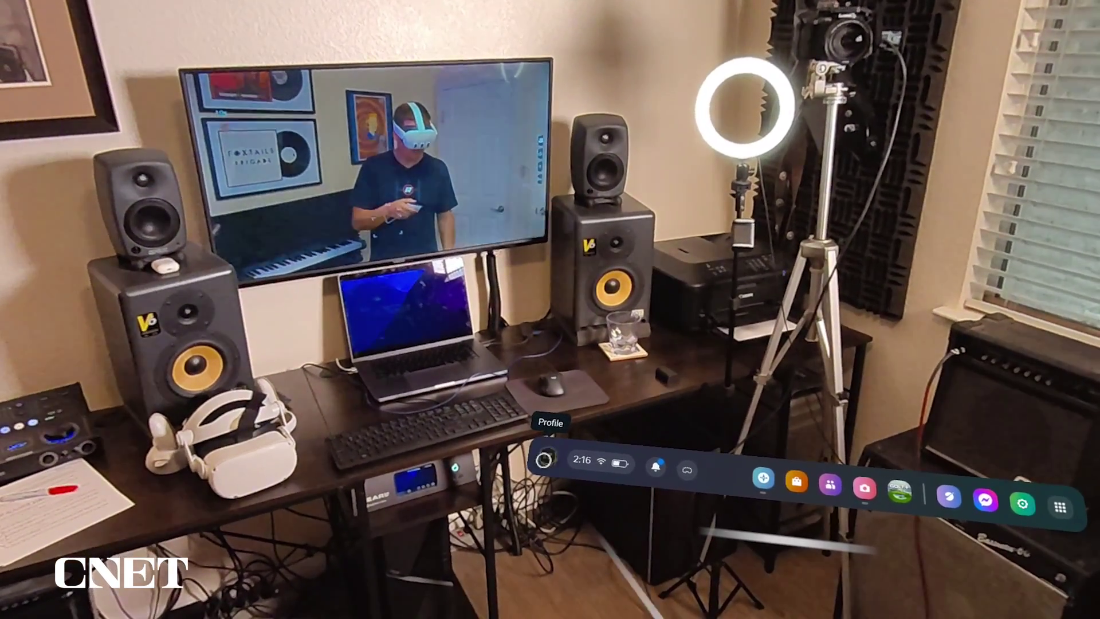
- Open the Profile window with its Switch Account option from the universal menu bar
left_click(548, 461)
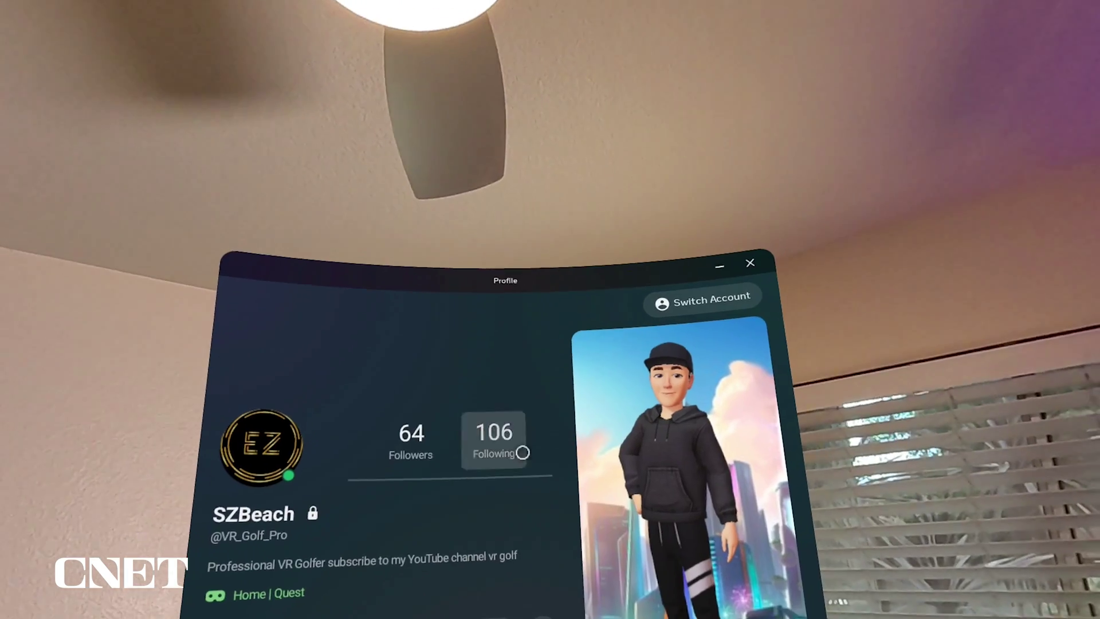